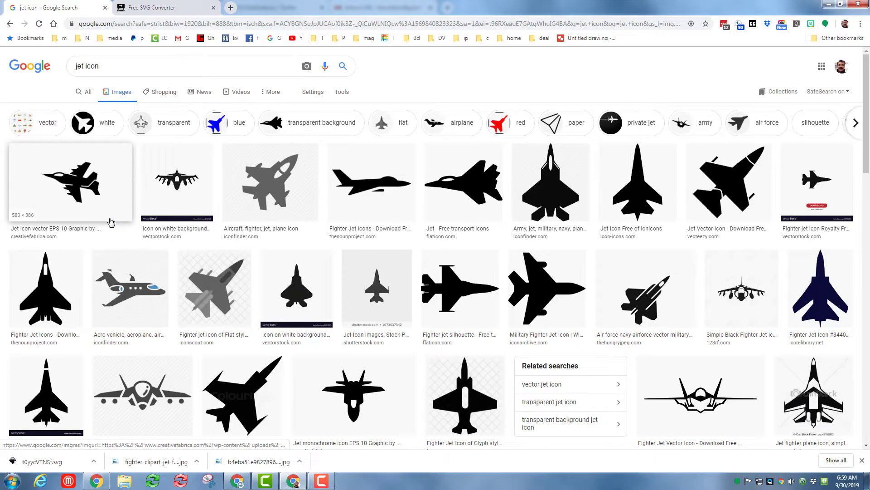
Save the first 'Jet icon vector EPS 10' image as a JPG into the Downloads clipart folder.
click(71, 180)
right_click(680, 141)
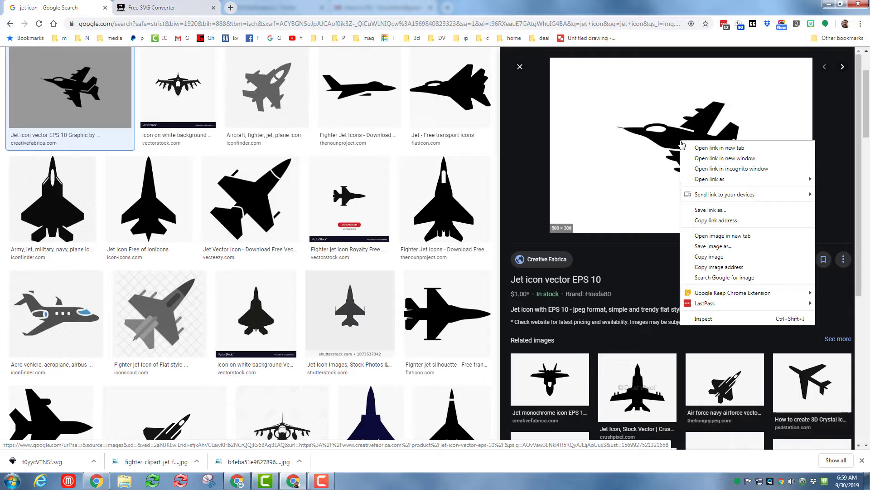
click(714, 247)
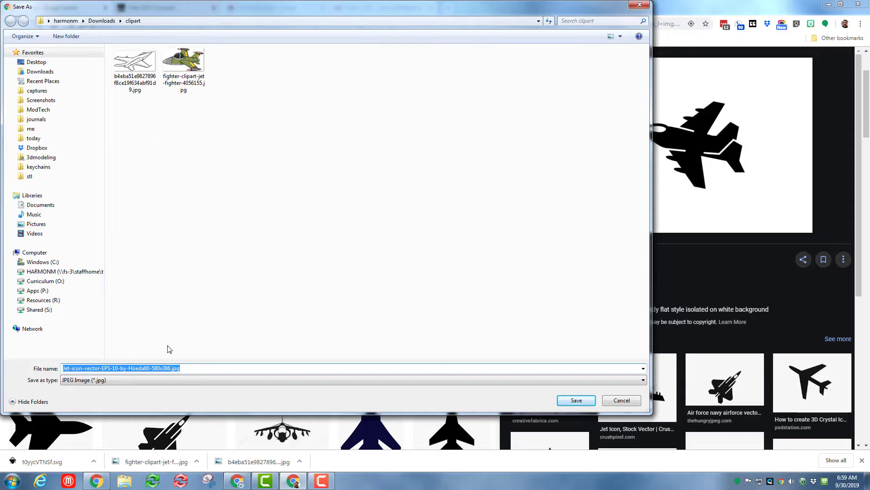
click(570, 401)
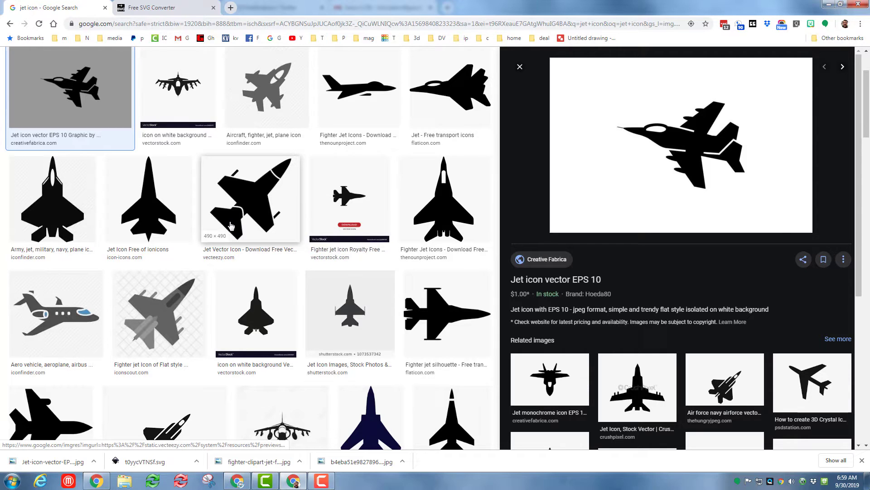
Replace the old converter tab with picsvg.com and upload the saved jet JPG.
middle_click(172, 8)
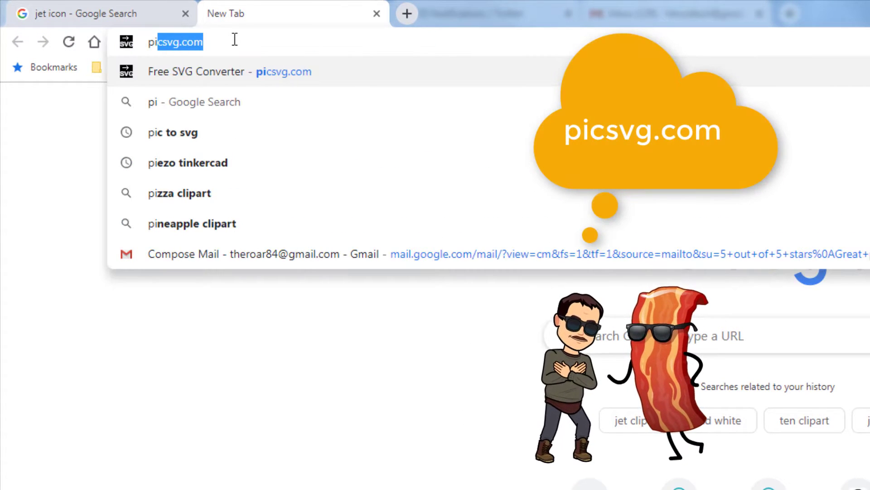
text(sb)
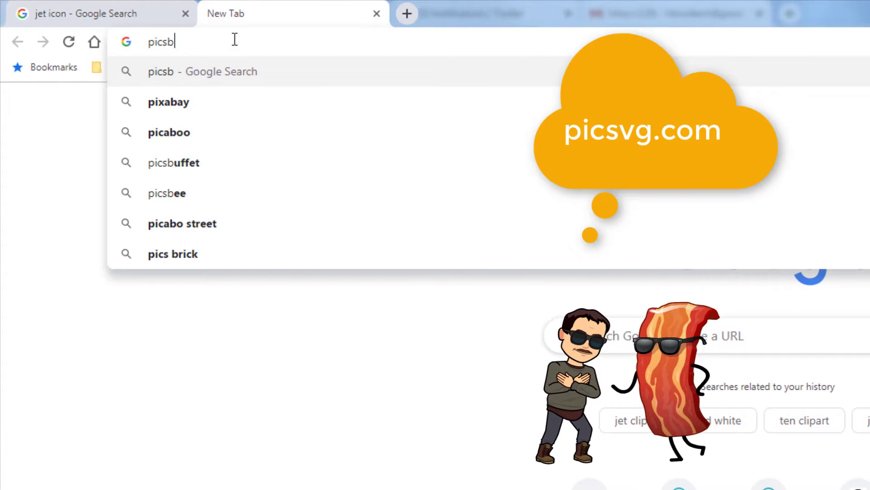
key(BackSpace)
text(vg.co)
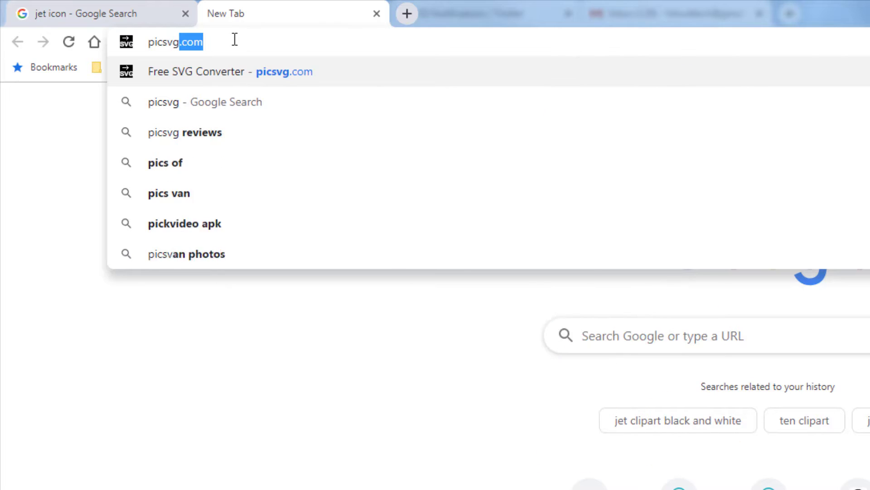
text(m)
key(Return)
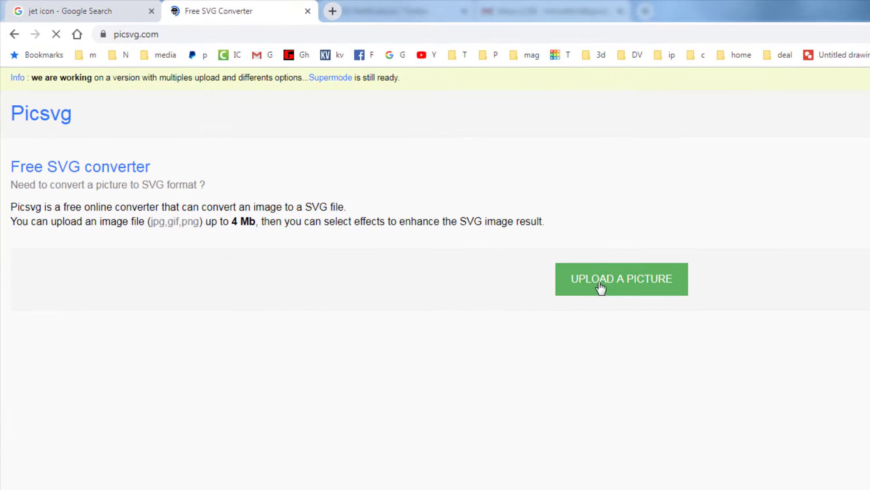
click(621, 285)
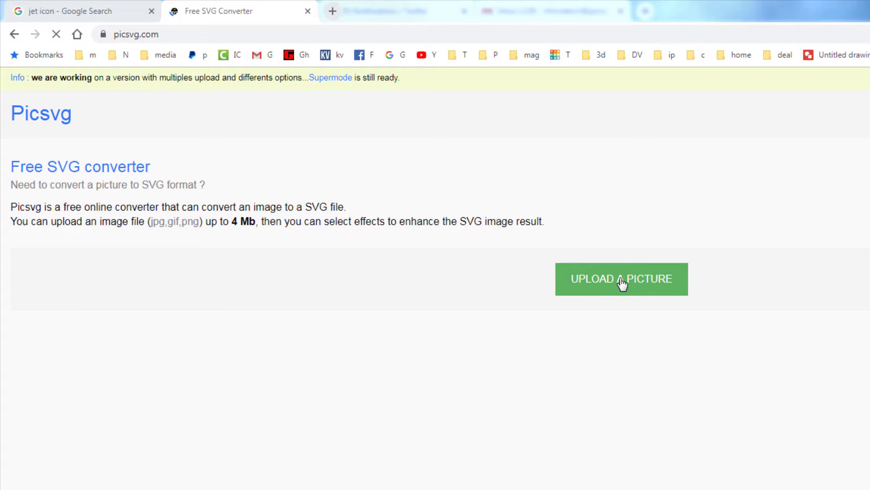
double_click(300, 116)
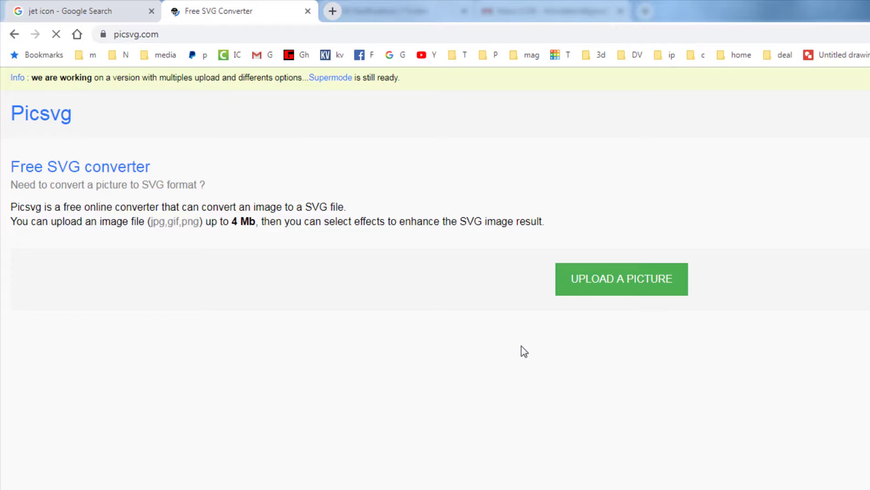
Preview the jet with the Invert #1, #2, #3 and #4 filters.
scroll(522, 345, down, 6)
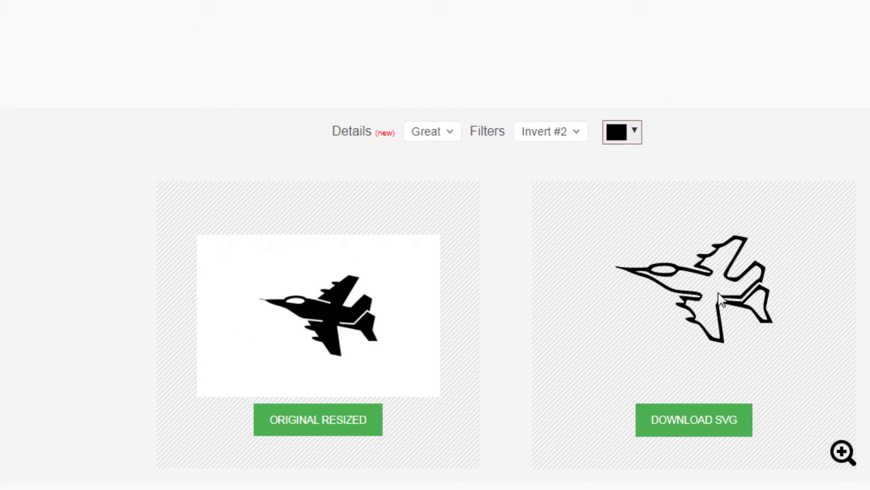
click(556, 134)
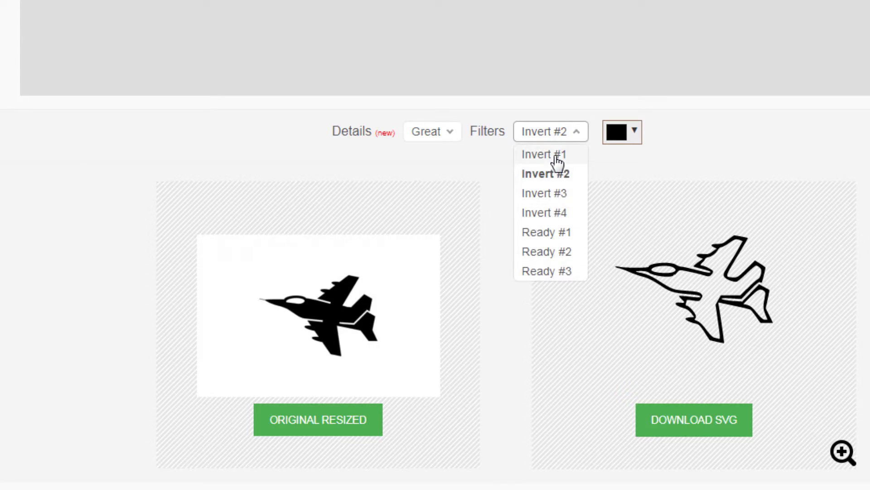
click(555, 156)
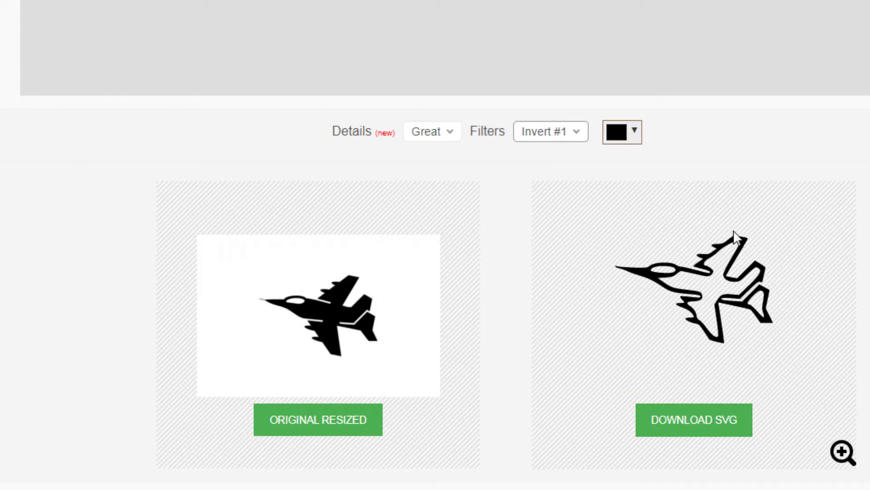
click(573, 136)
click(568, 175)
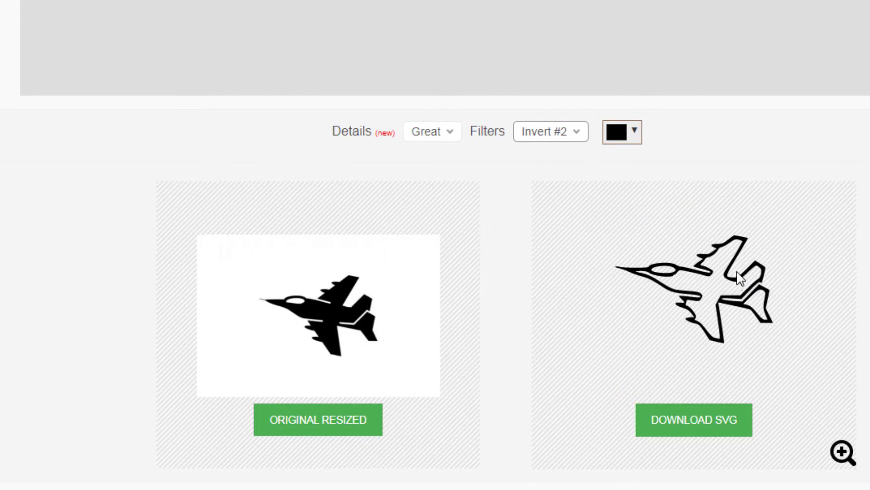
click(551, 136)
click(553, 194)
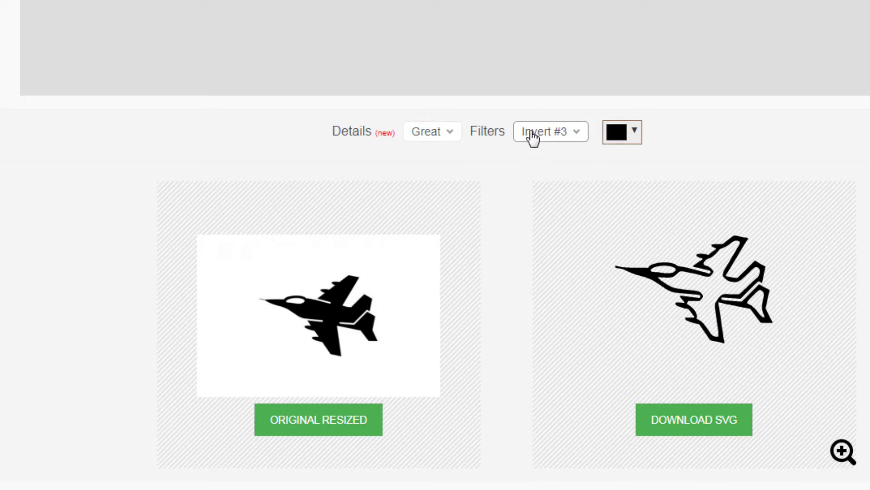
click(539, 138)
click(564, 215)
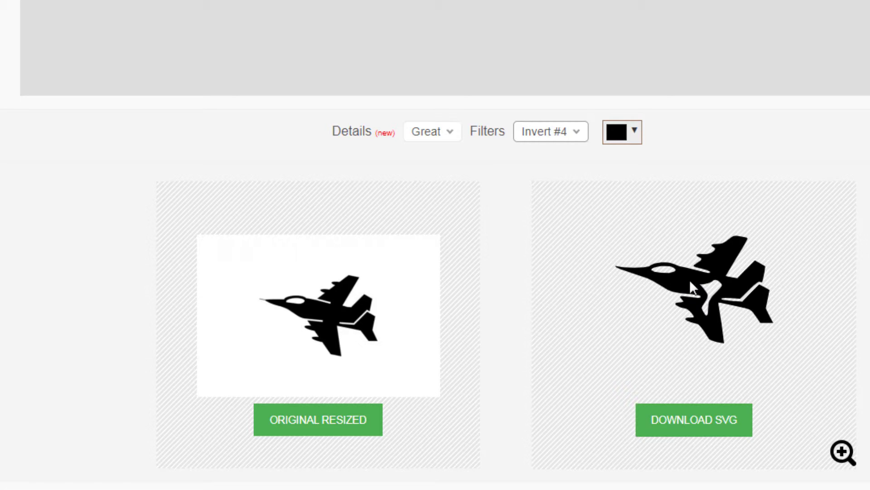
Try the Ready #1, #2 and #3 filters, then return to Invert #2.
click(561, 133)
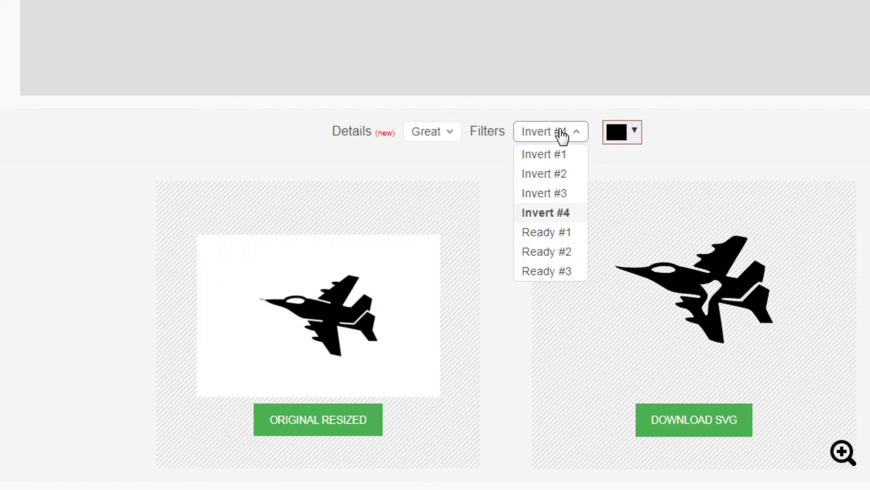
click(551, 232)
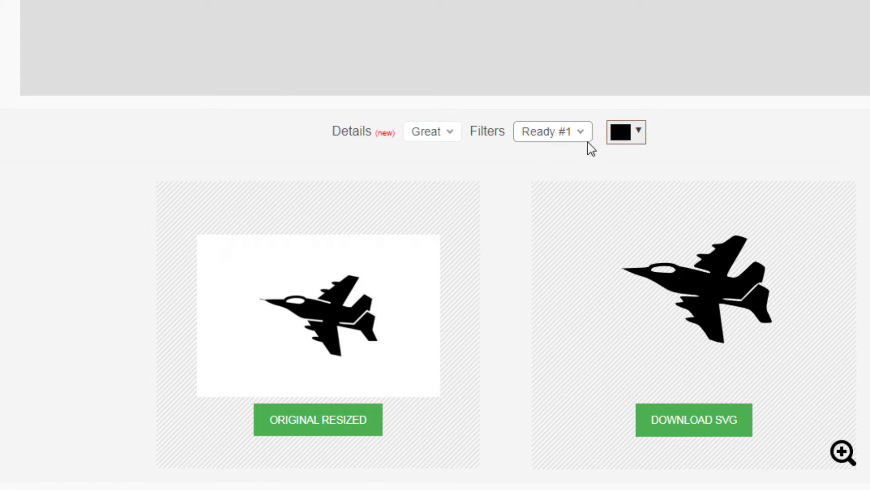
click(564, 132)
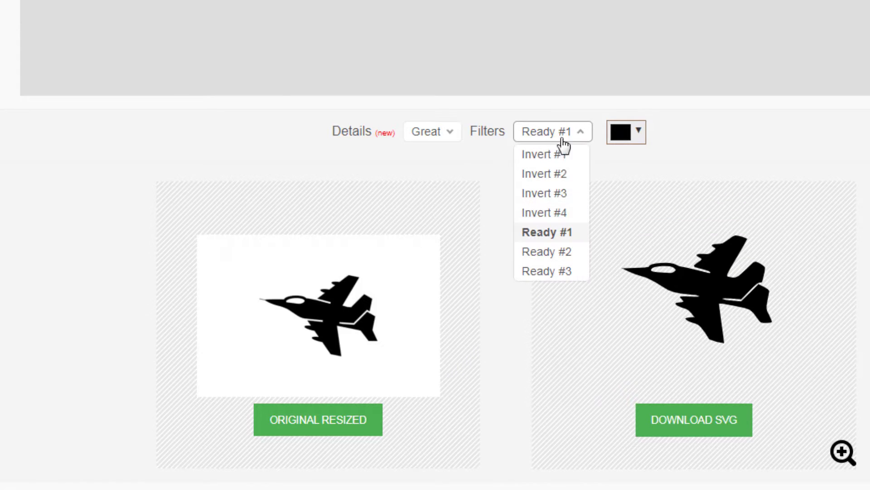
click(563, 252)
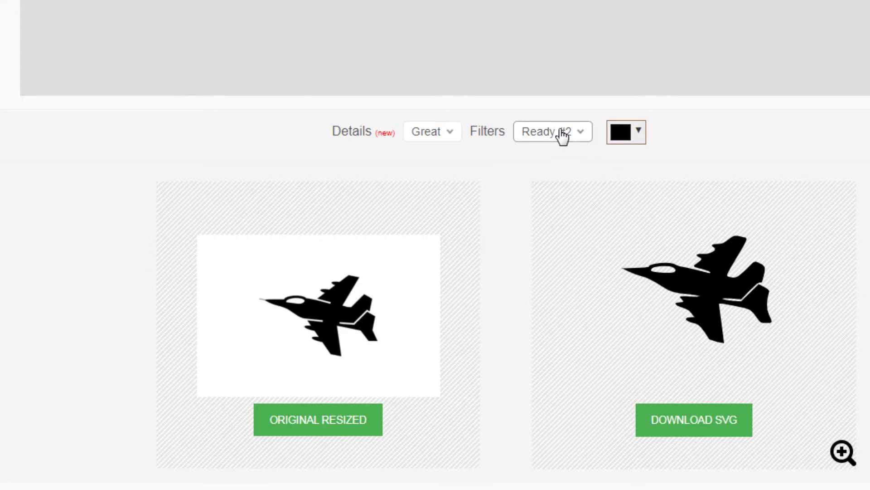
click(563, 133)
click(567, 272)
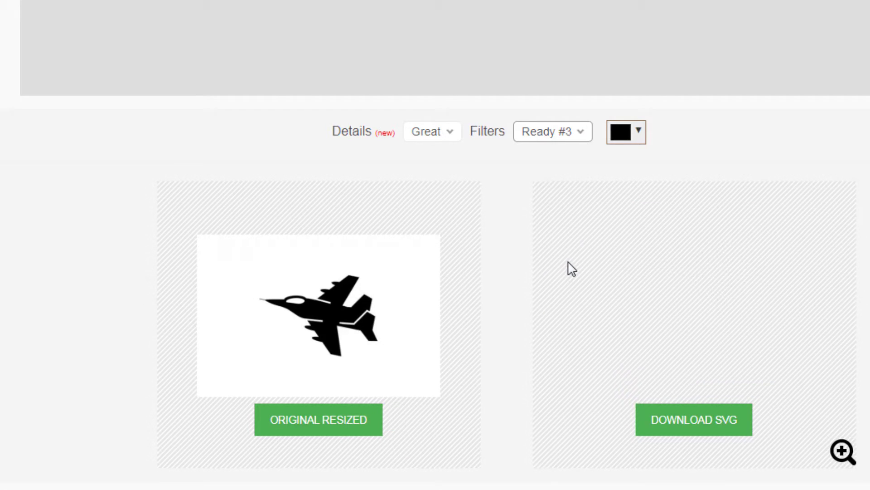
click(549, 136)
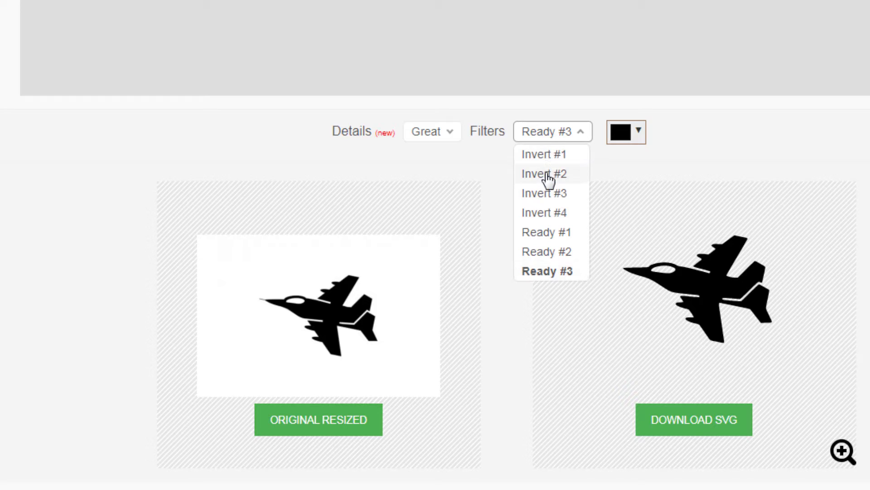
click(548, 178)
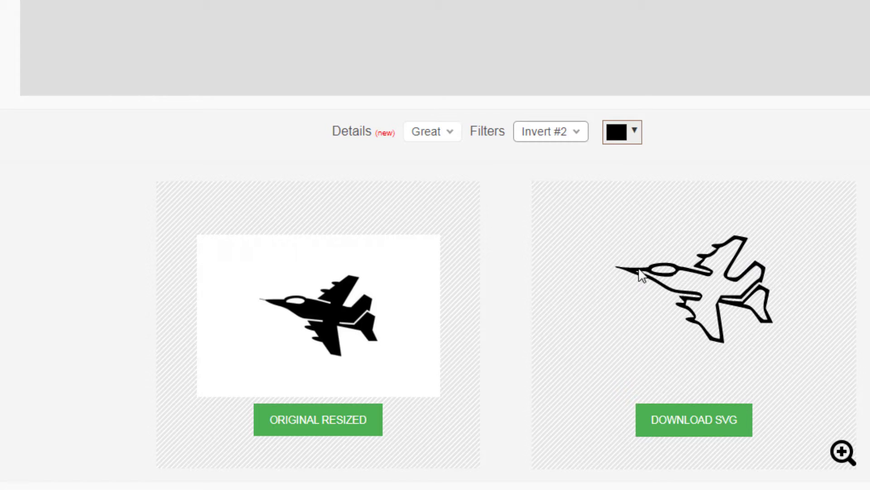
Download the SVG into Dropbox > 3dmodeling > keychains, renaming it to jet.svg.
click(681, 416)
click(707, 415)
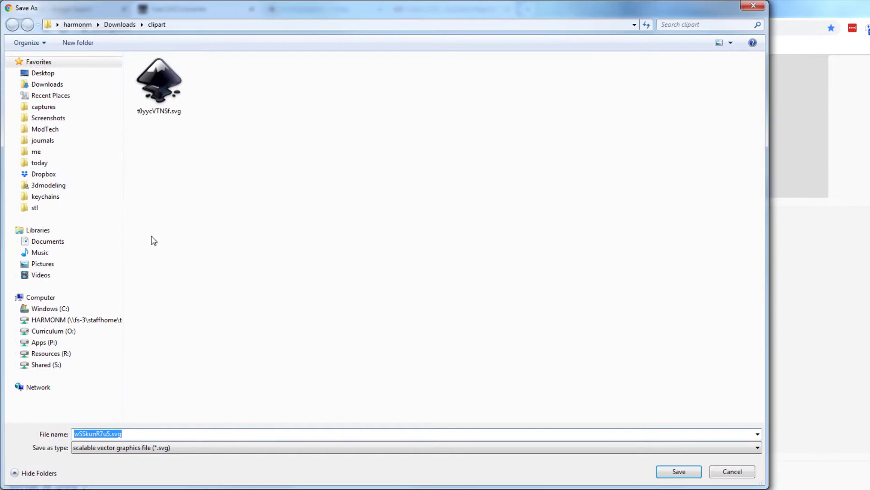
click(38, 198)
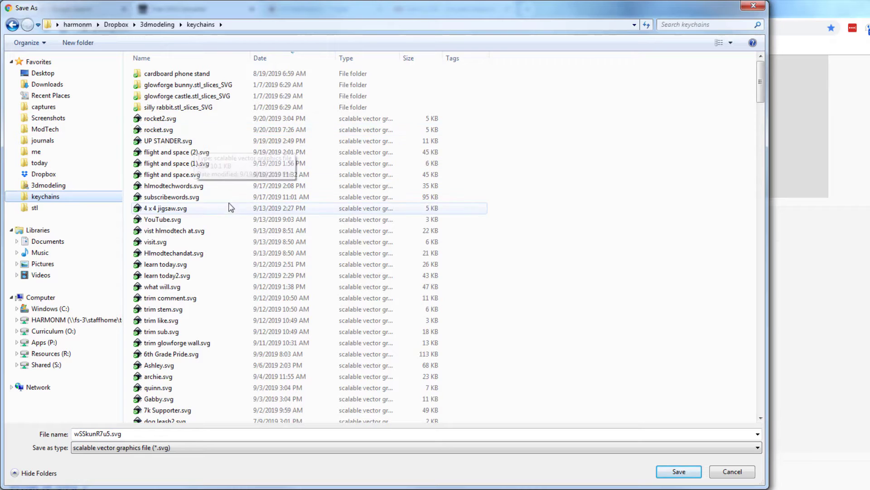
double_click(110, 434)
drag(109, 434, 80, 434)
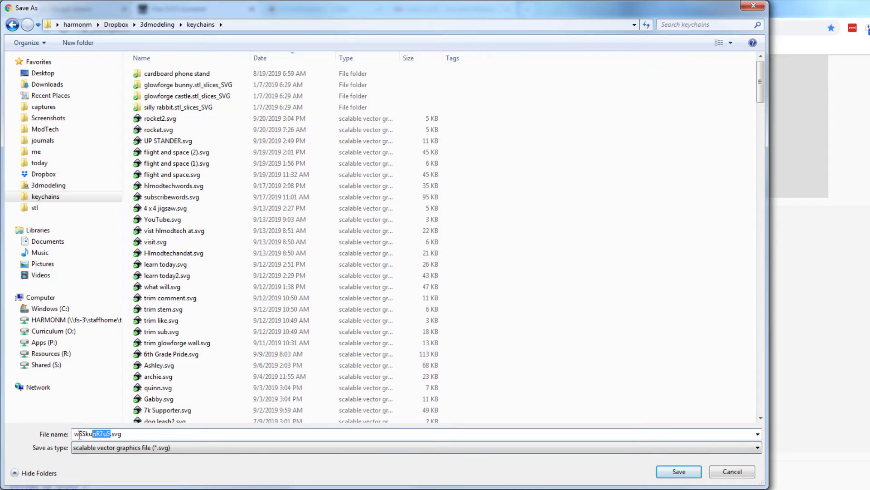
text(jet)
key(Return)
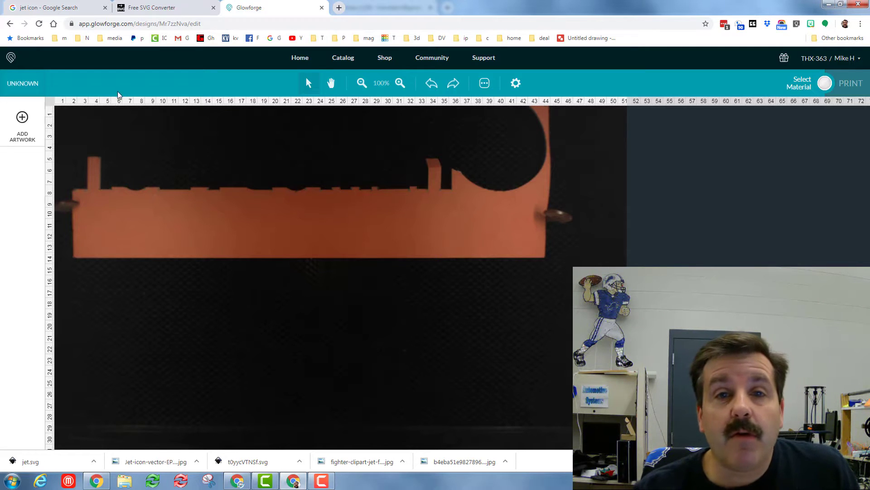
Upload jet.svg from Dropbox > 3dmodeling > keychains as new artwork.
click(21, 118)
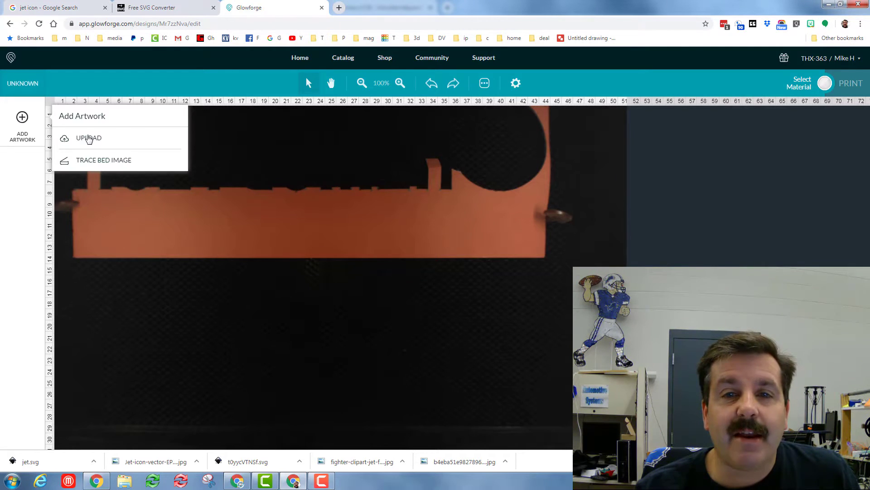
click(89, 138)
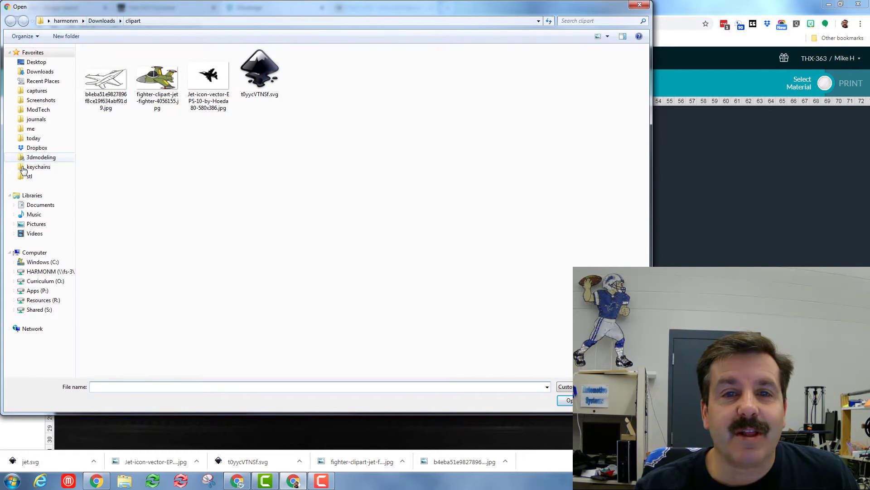
click(37, 167)
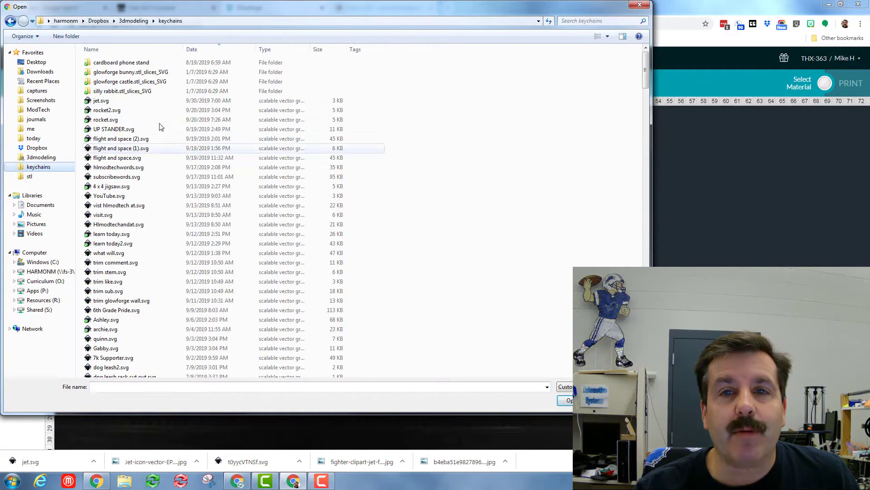
double_click(99, 100)
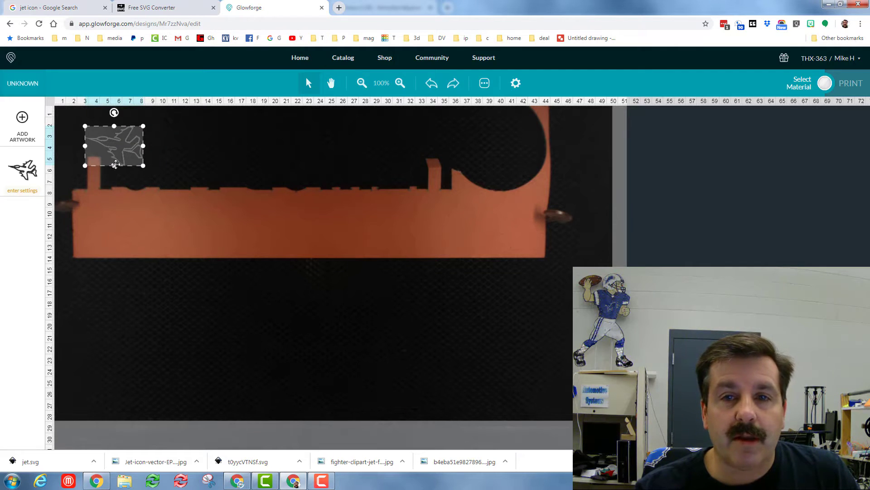
Move the jet outline onto the material and set it to Cut with the 01.475.100 1 mm tagboard preset.
drag(114, 152, 179, 259)
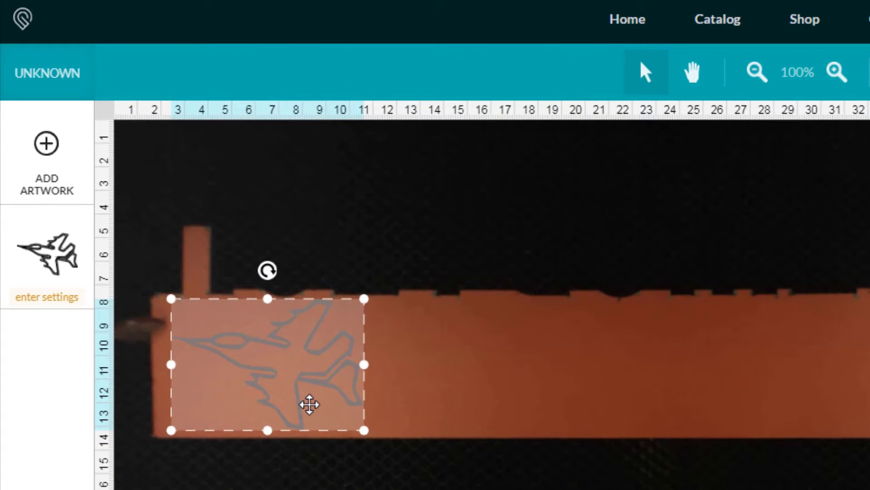
click(64, 295)
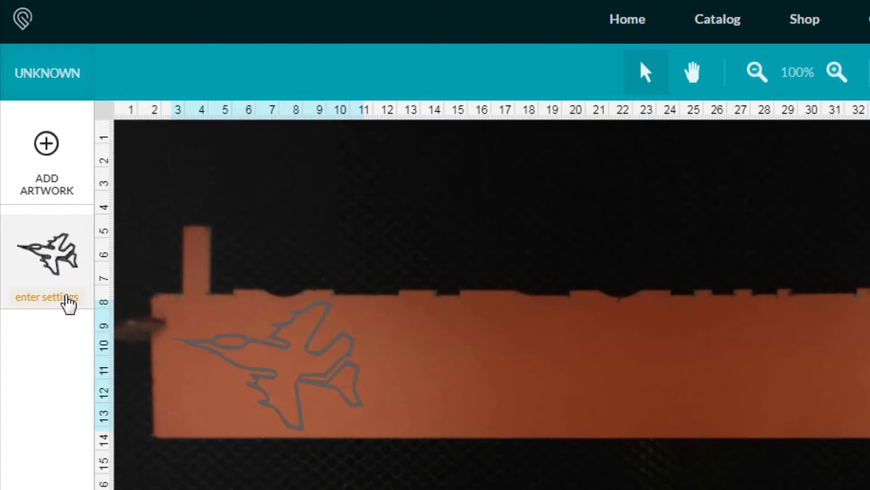
click(228, 133)
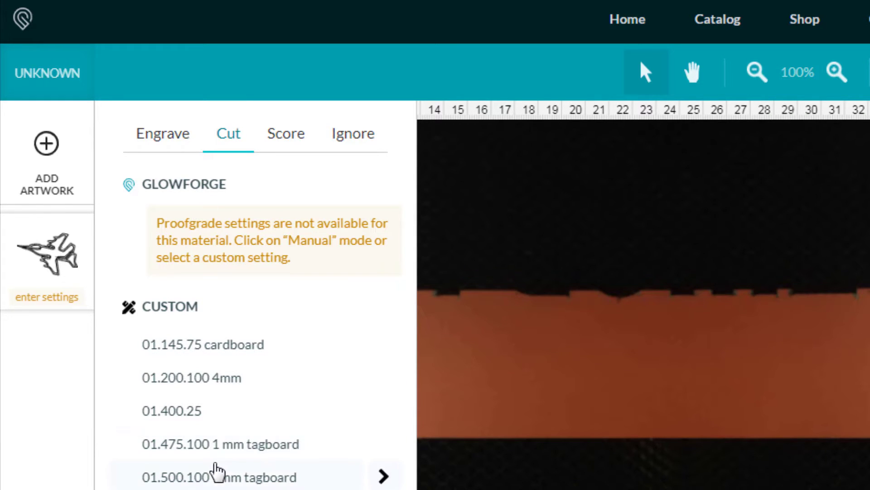
click(220, 447)
click(463, 378)
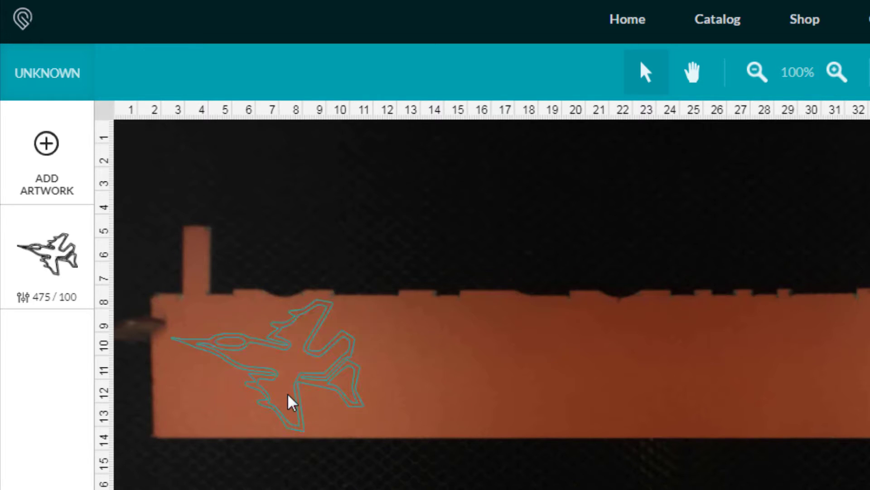
click(288, 346)
Upload the filled jet image from Downloads > clipart and place it on the material's right side.
click(68, 184)
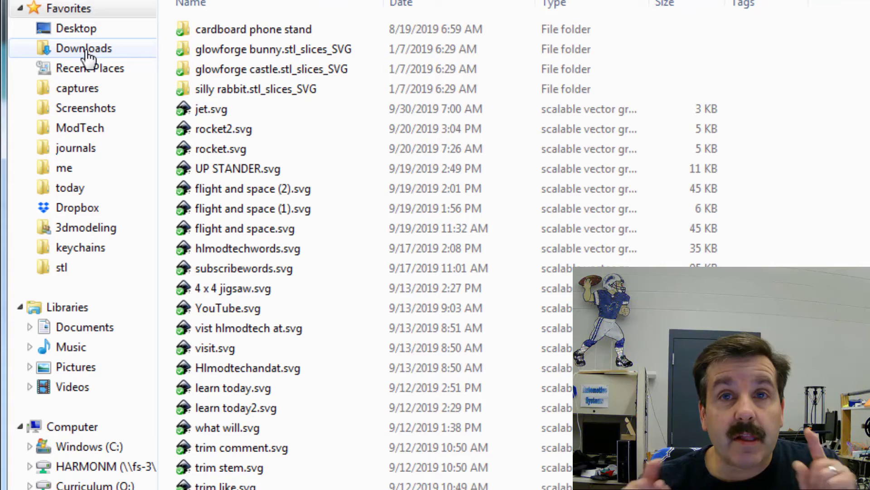
click(85, 51)
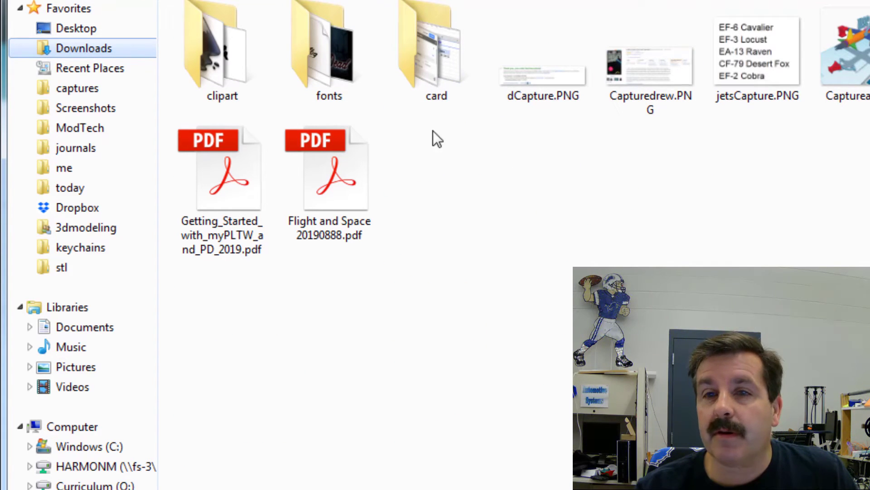
double_click(208, 50)
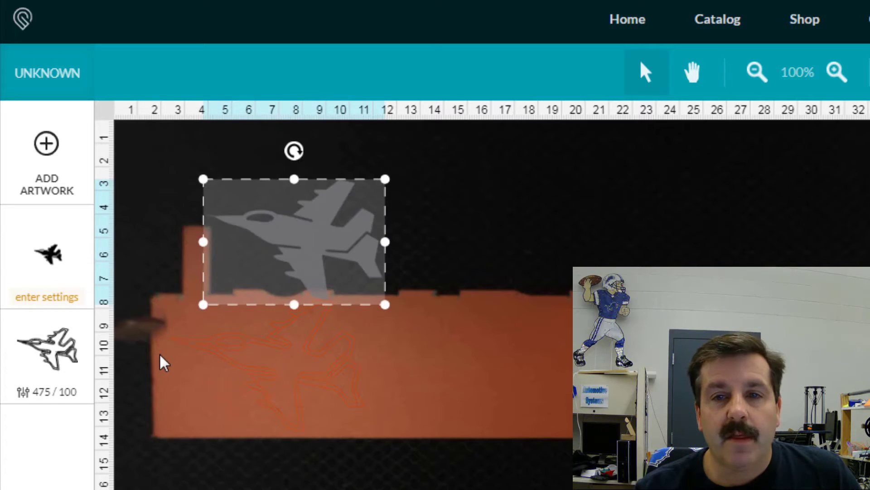
drag(301, 241, 510, 362)
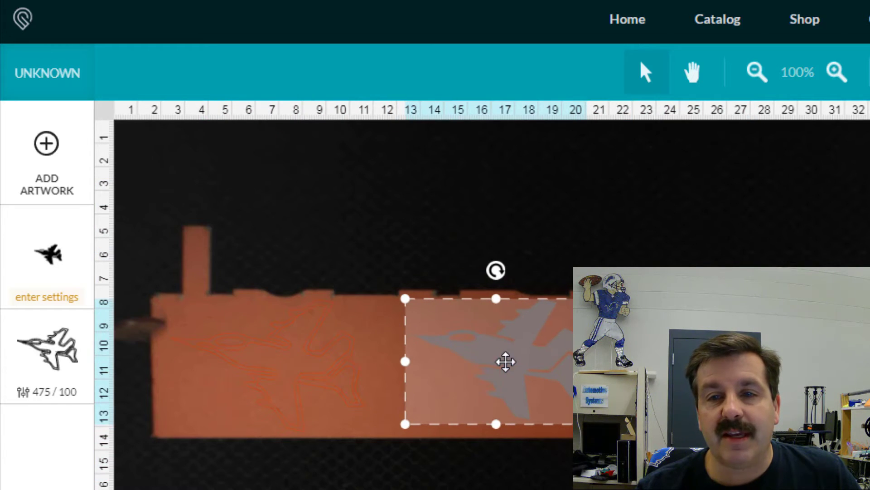
click(45, 281)
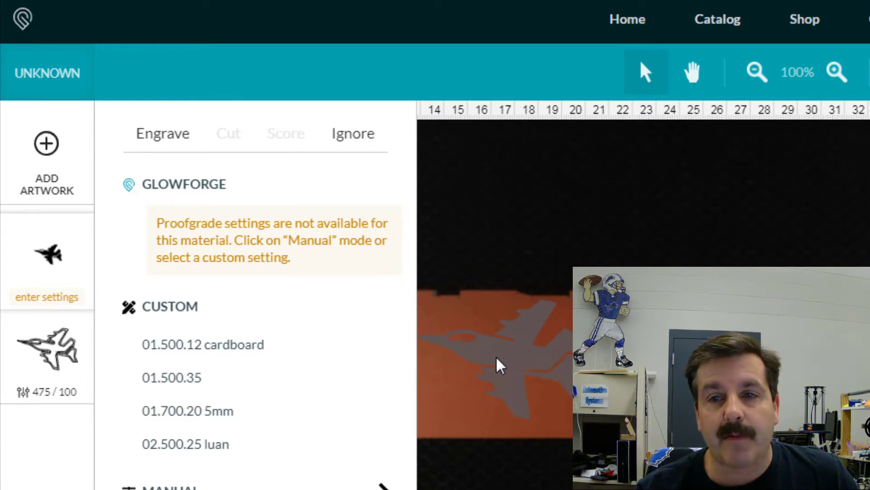
click(484, 322)
Delete the filled jet and switch to an uncertified material with 3 mm thickness.
click(491, 346)
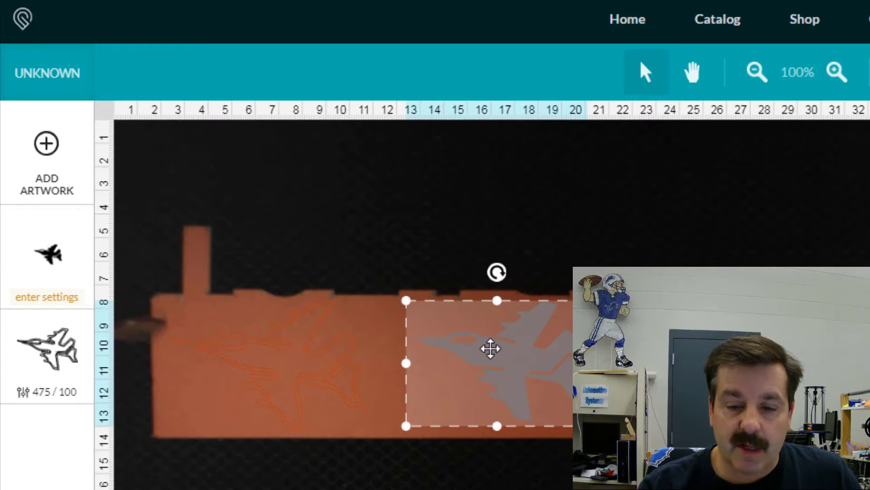
key(Delete)
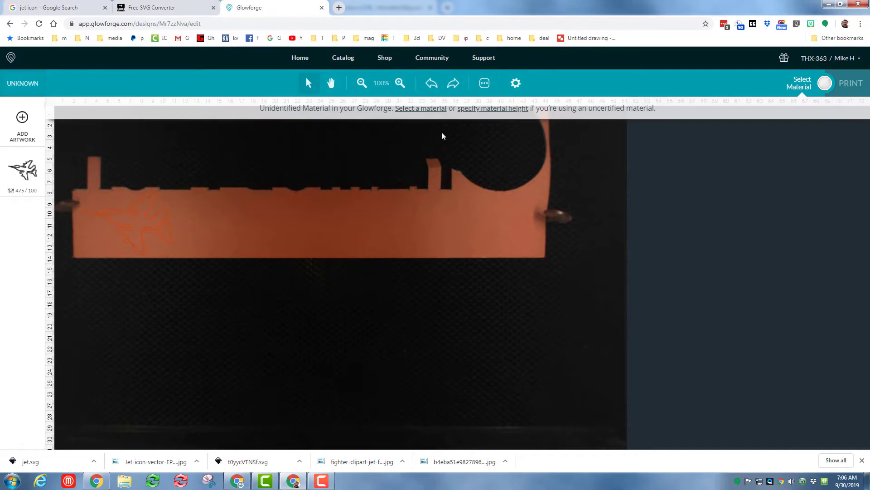
click(421, 108)
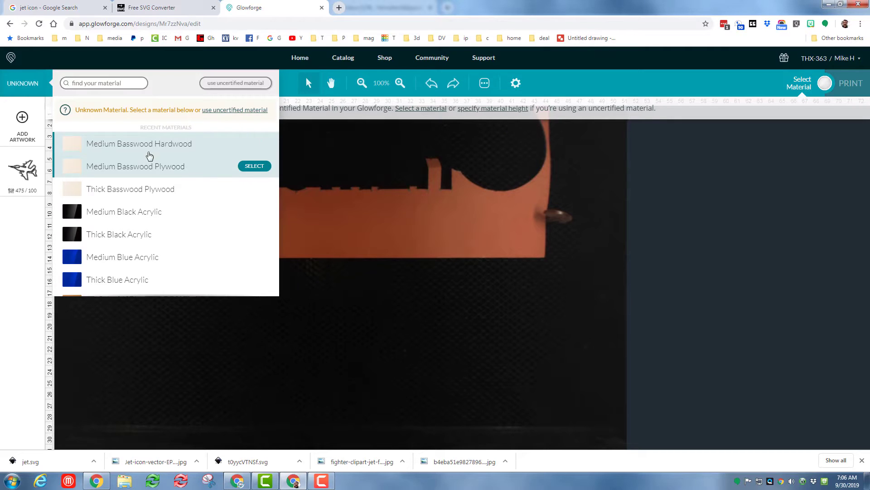
click(231, 111)
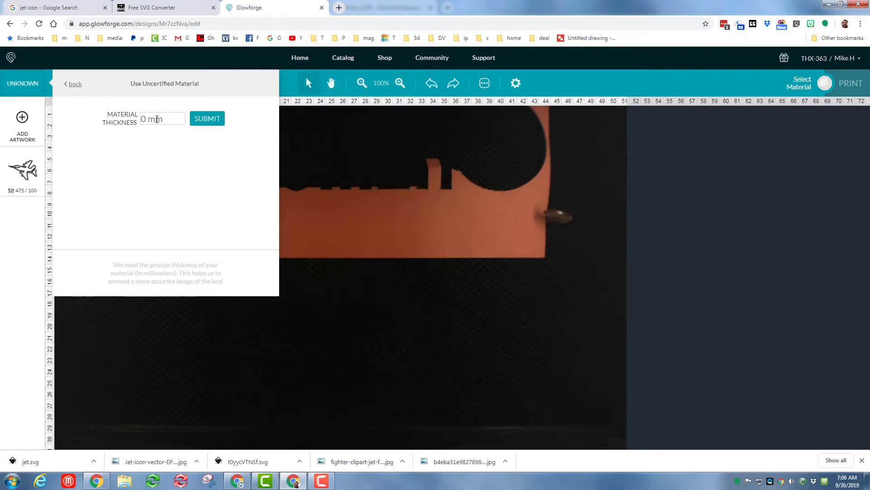
text(3)
click(207, 118)
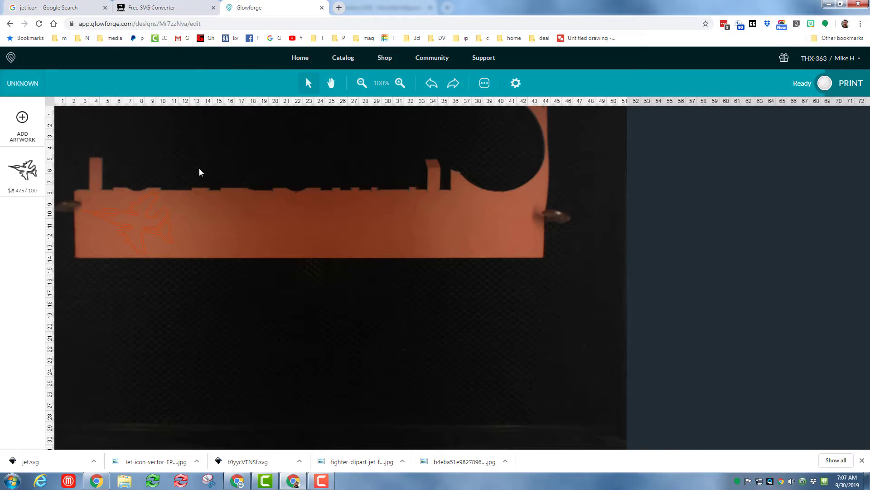
Start printing the jet outline design.
click(824, 85)
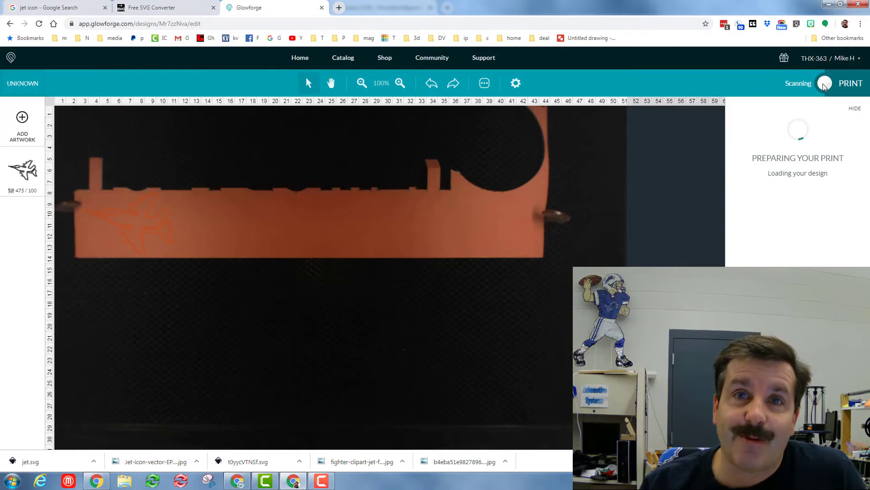